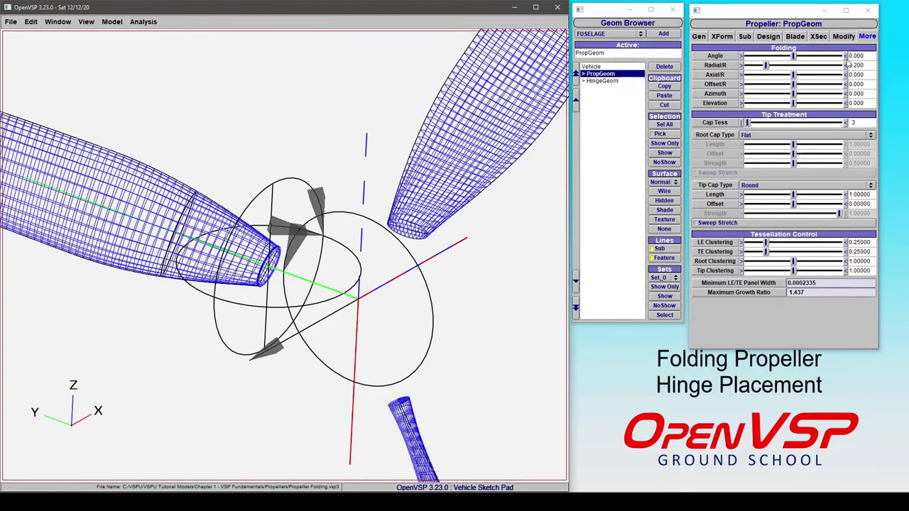
Show the propeller's Folding parameters in the More tab of the PropGeom window
left_click(877, 39)
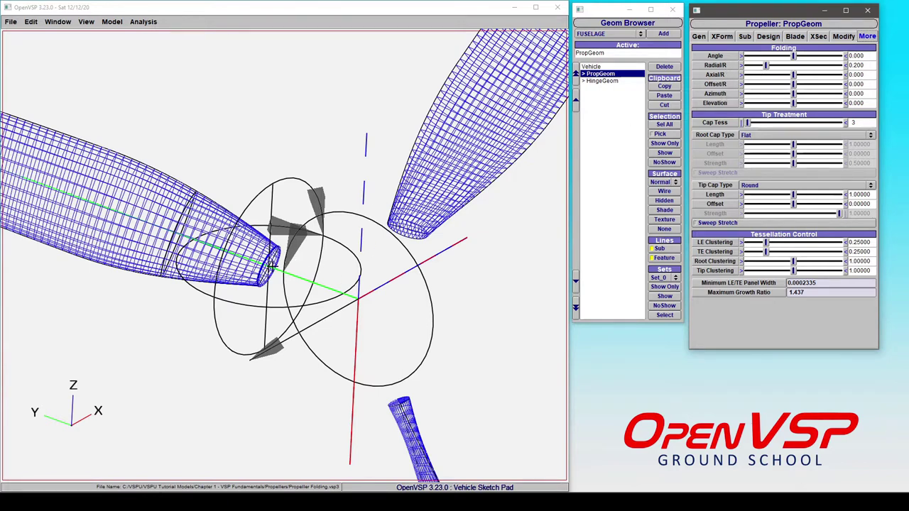
left_click_drag(253, 277, 272, 274)
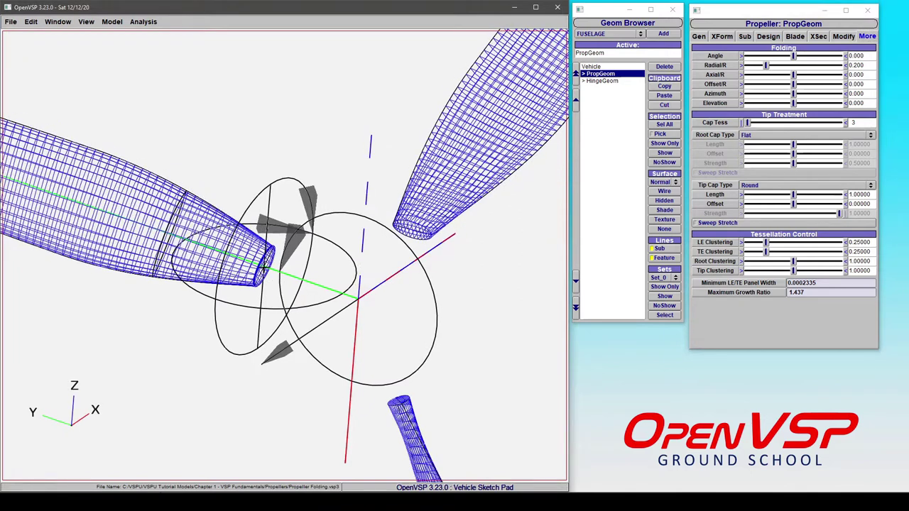
left_click(767, 68)
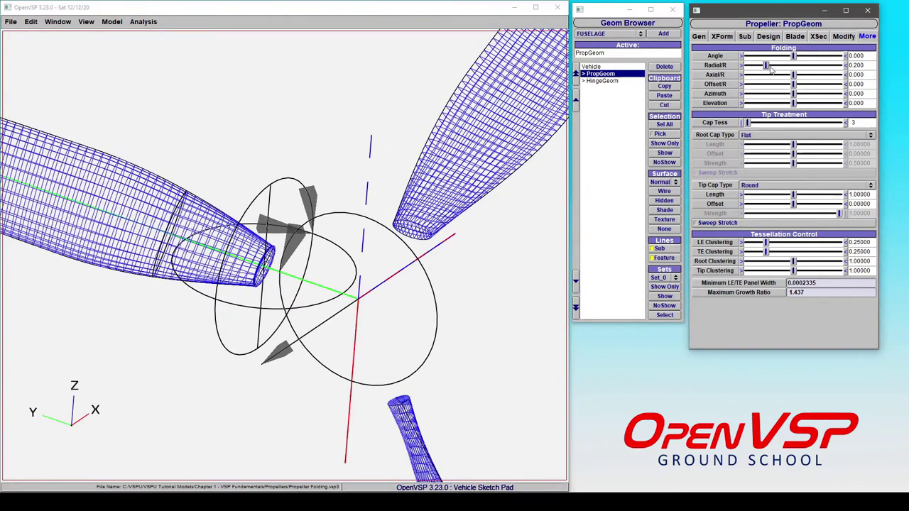
left_click_drag(769, 67, 759, 68)
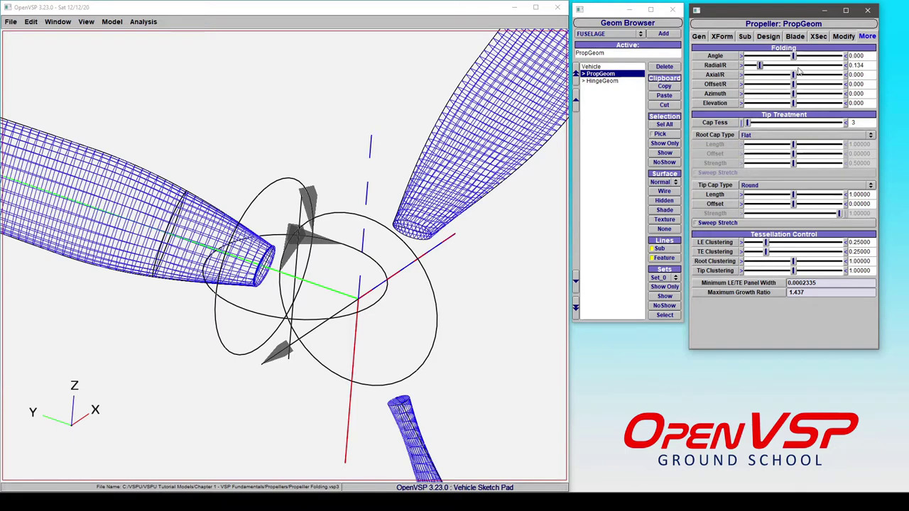
left_click_drag(760, 67, 746, 67)
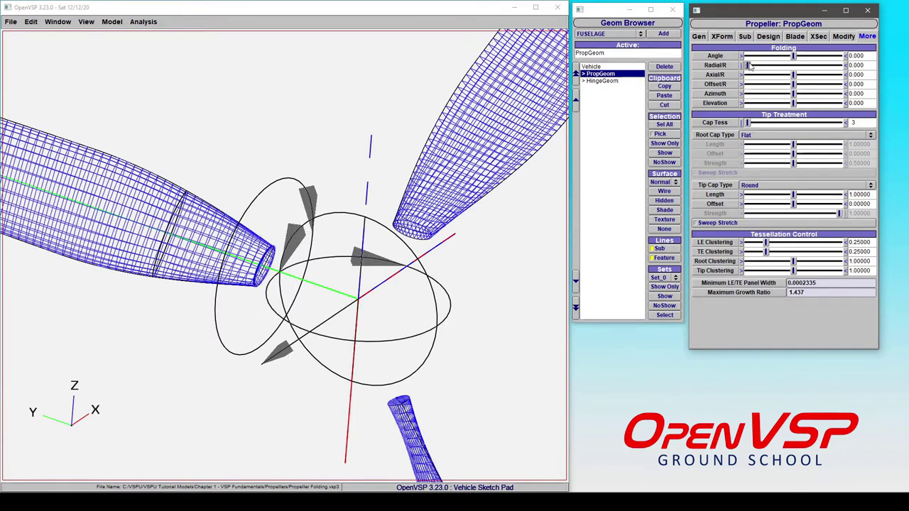
left_click(774, 66)
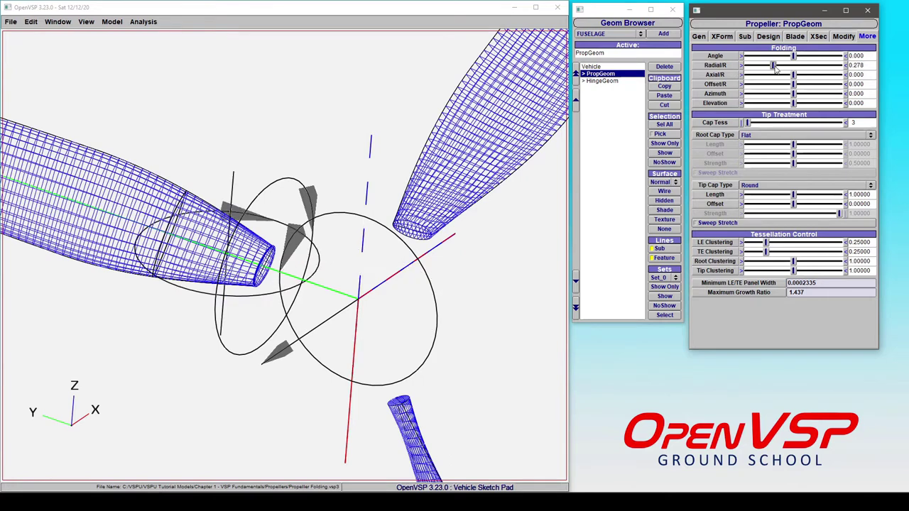
triple_click(869, 64)
type("0.2")
key("Return")
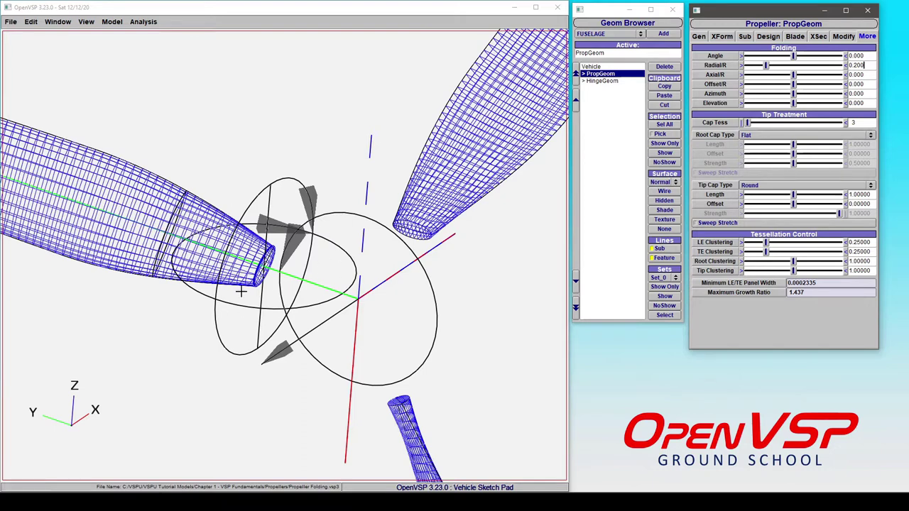
double_click(864, 56)
type("60")
key("Return")
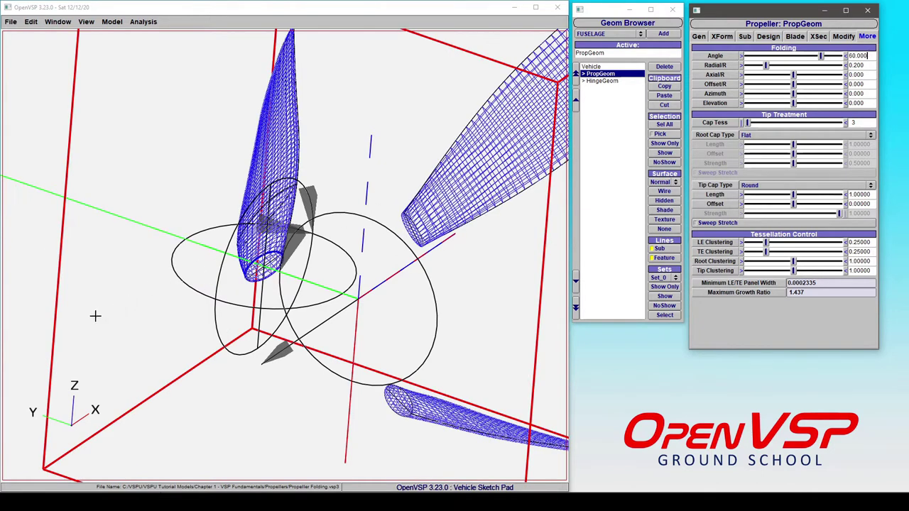
left_click(331, 302)
scroll(329, 292, "down", 3)
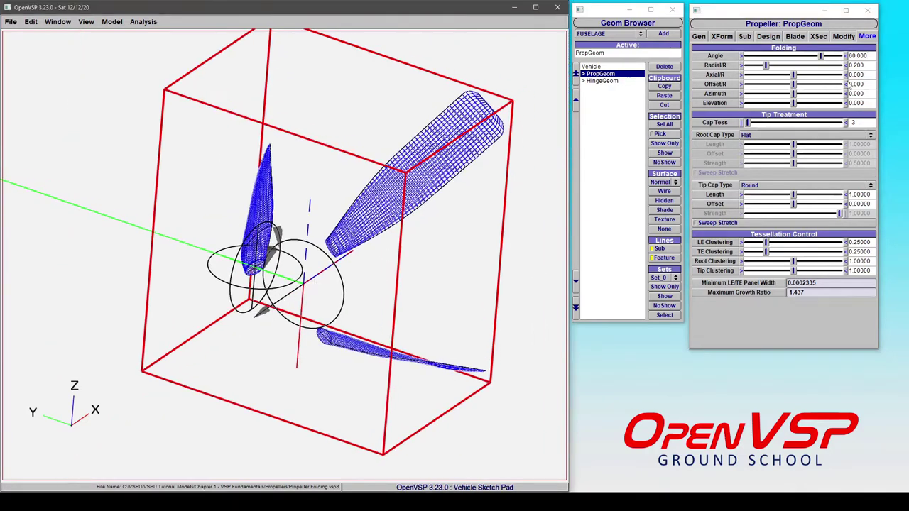
triple_click(871, 55)
type("0")
key("Return")
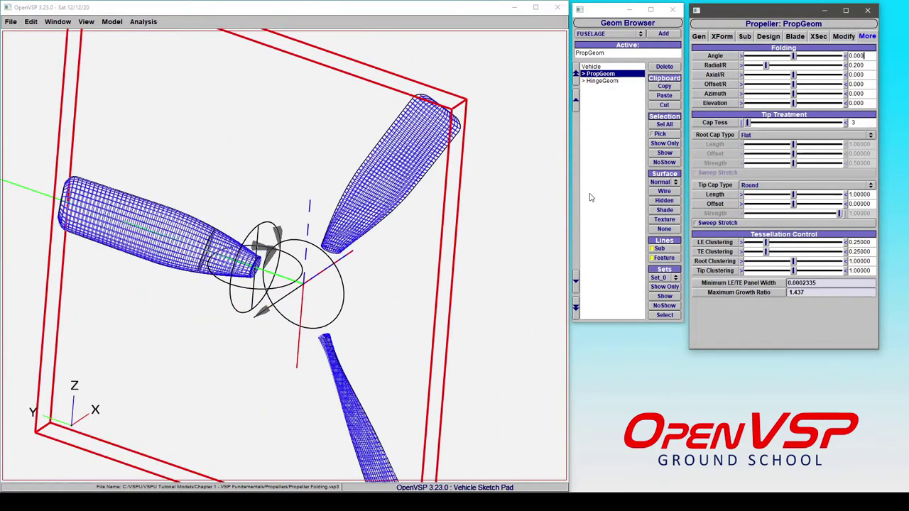
left_click(312, 242)
scroll(306, 245, "up", 5)
mouse_move(359, 243)
left_mouse_down()
mouse_move(369, 223)
mouse_move(338, 236)
mouse_move(374, 247)
left_mouse_up()
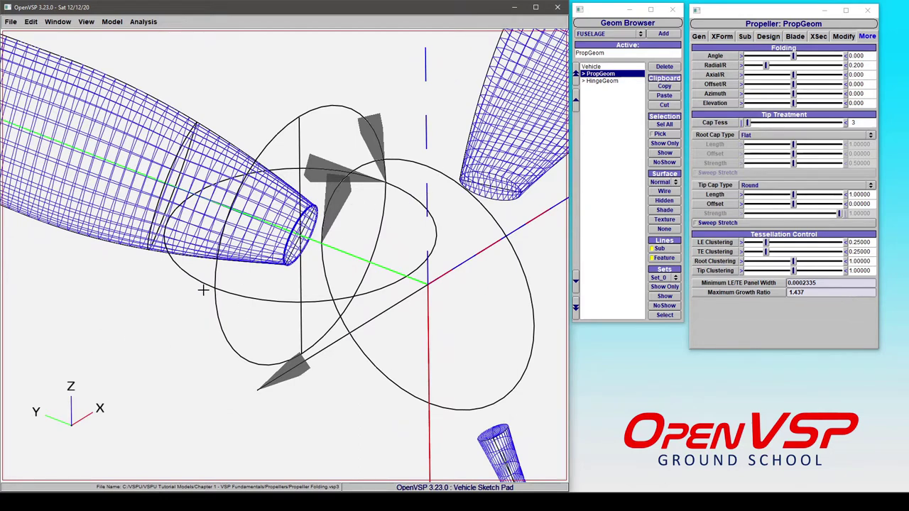
key("F1")
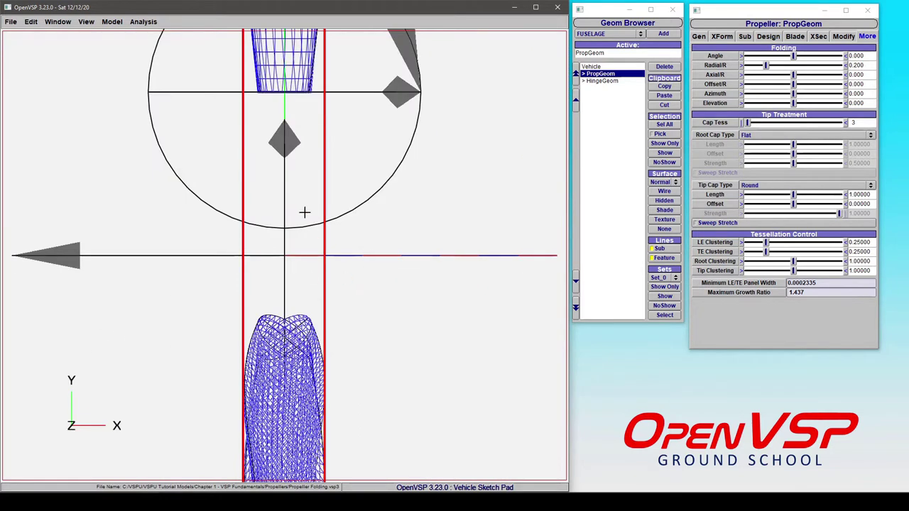
key("c")
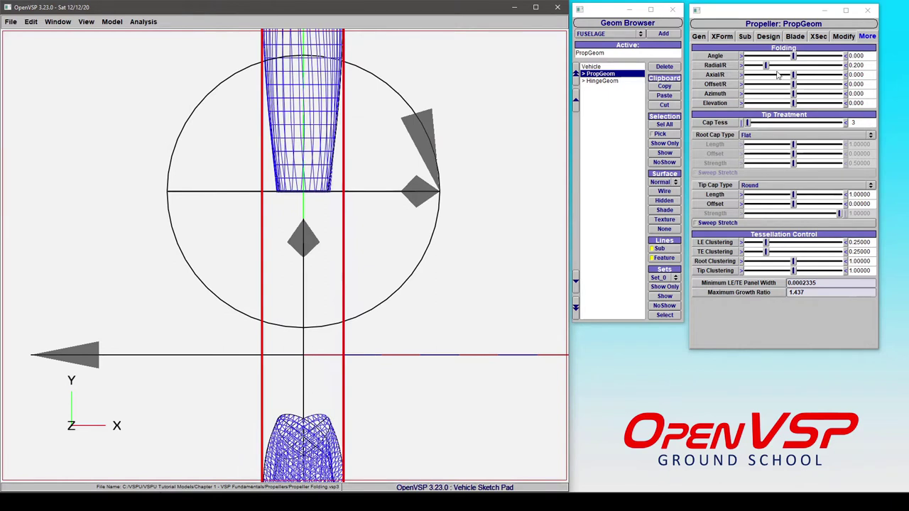
left_click_drag(793, 74, 801, 76)
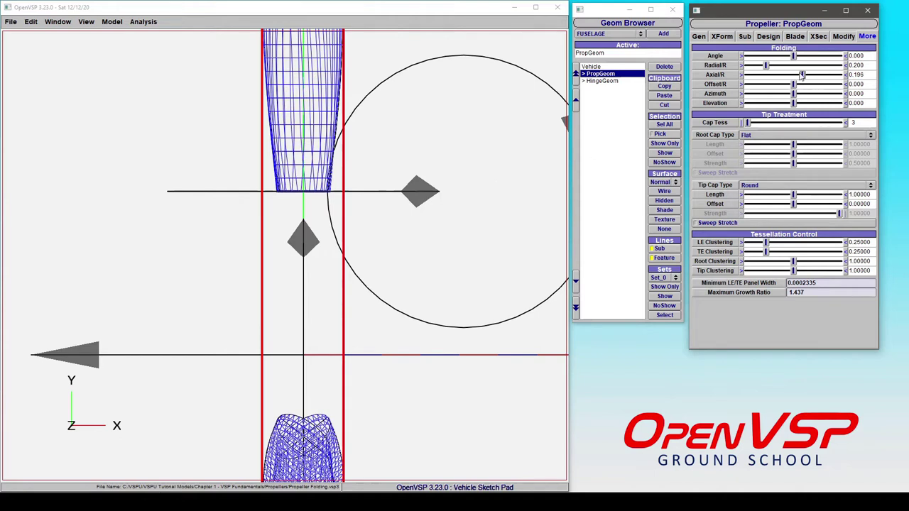
left_click_drag(802, 76, 781, 76)
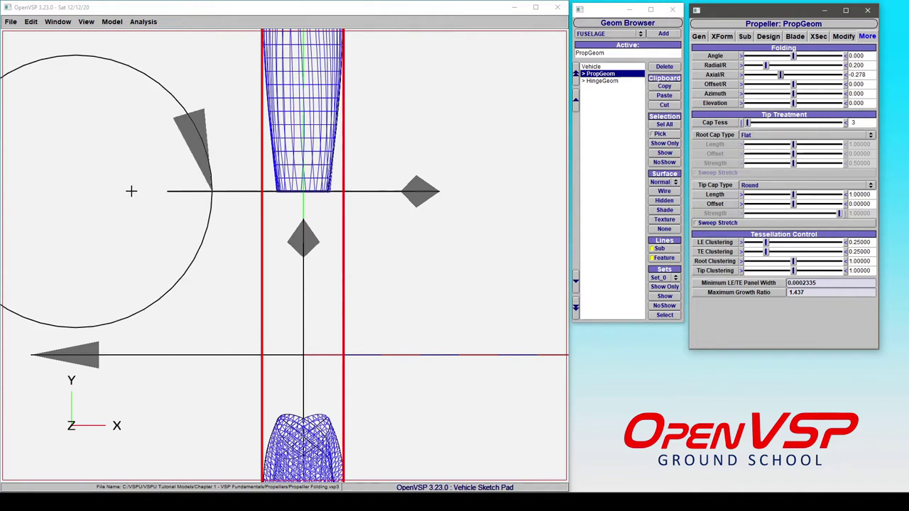
double_click(860, 74)
type("0")
key("Return")
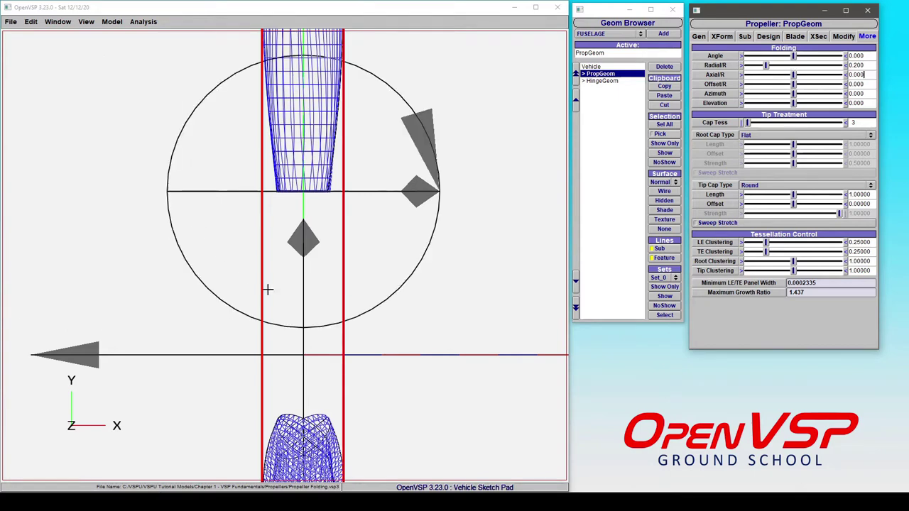
key("F6")
right_click_drag(258, 252, 460, 246)
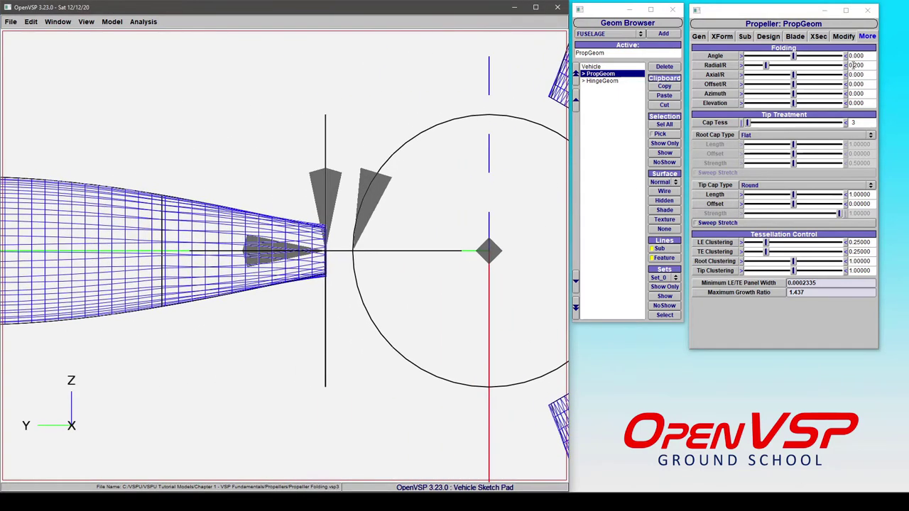
Try hinge Offset/R values of 0.144 and -0.371, then reset Offset/R to 0
left_click_drag(793, 85, 800, 85)
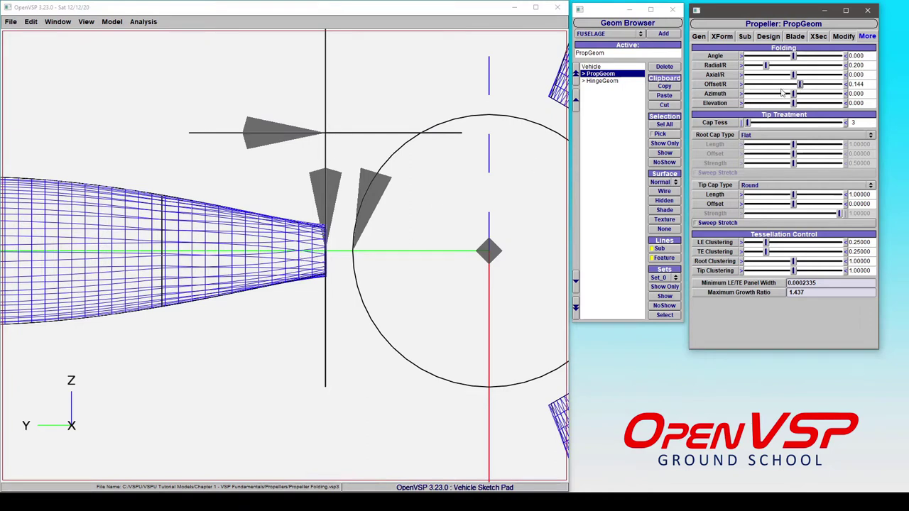
left_click_drag(801, 85, 777, 85)
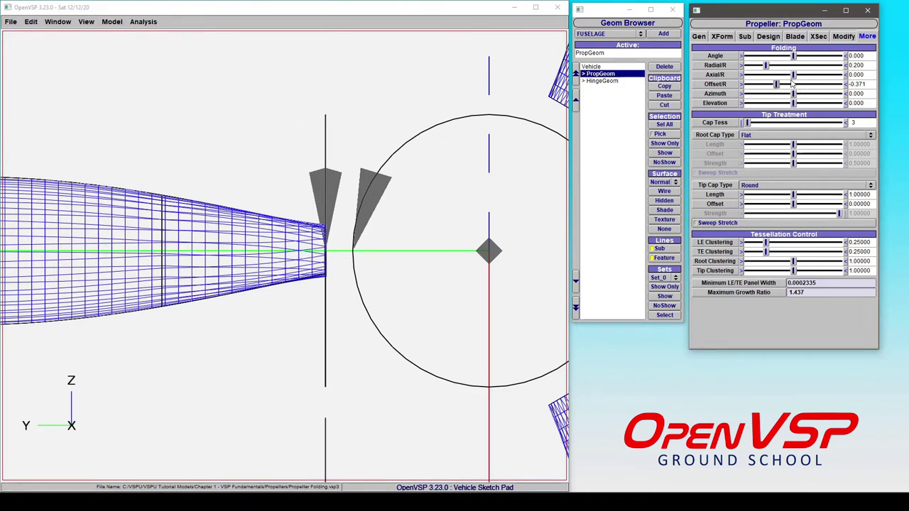
left_click(791, 84)
double_click(856, 84)
type("0")
key("Return")
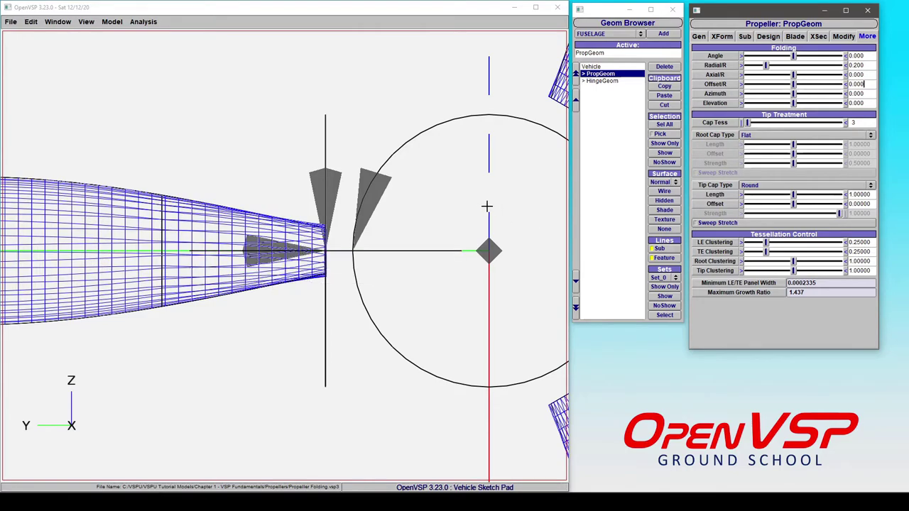
left_click_drag(386, 211, 308, 371)
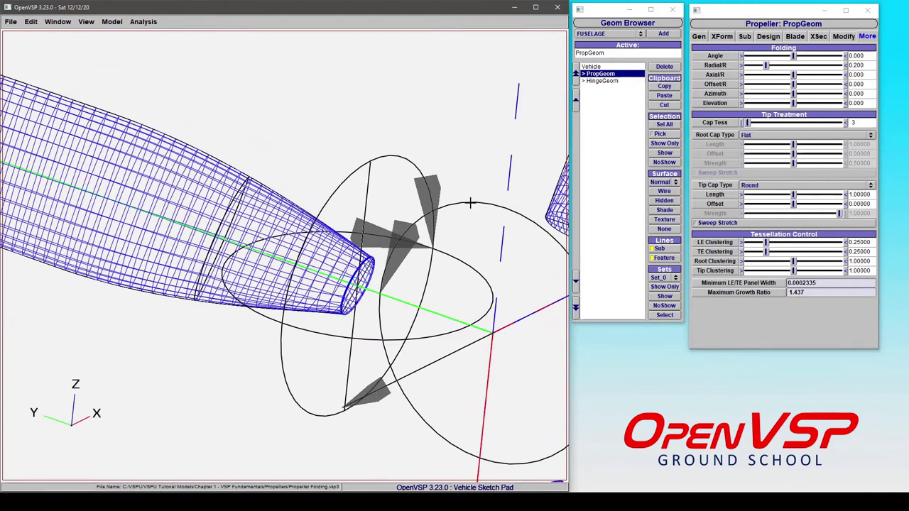
Set the folding Angle to 90 and orbit to inspect the folded blades
left_click(869, 57)
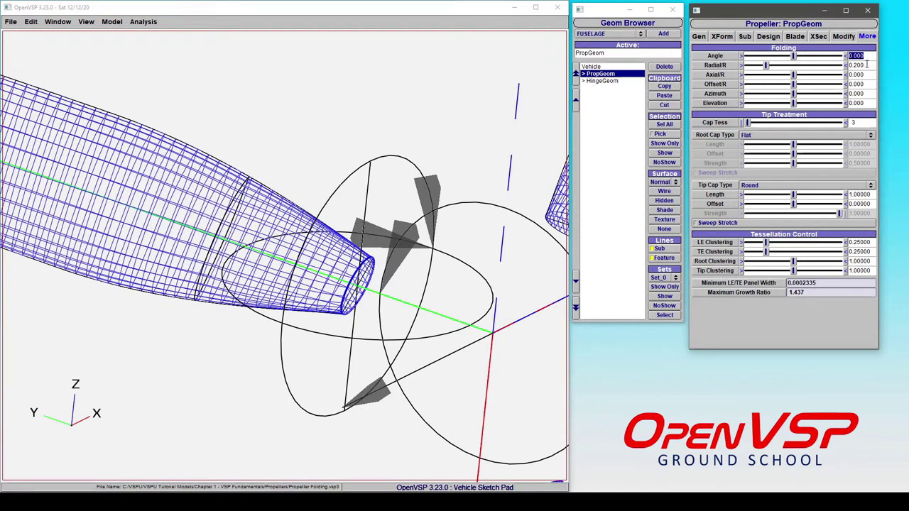
type("90")
key("Return")
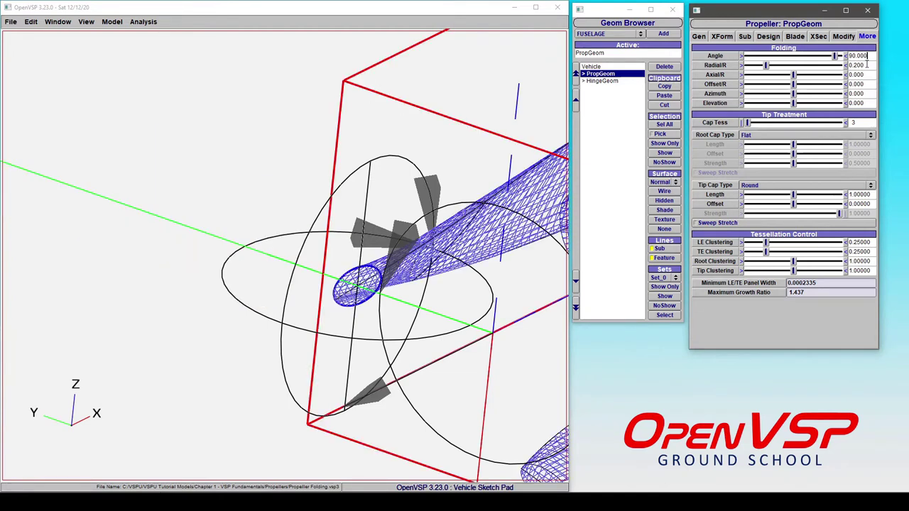
left_click_drag(387, 299, 325, 250)
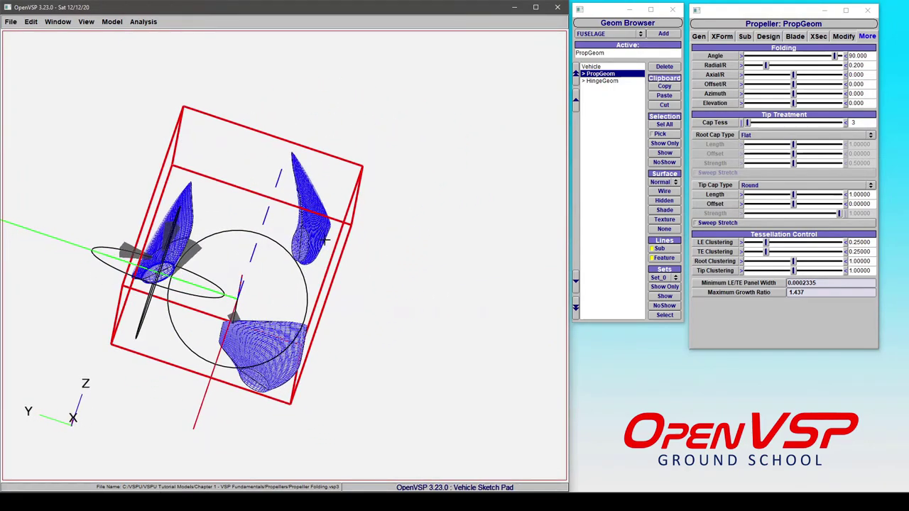
left_click_drag(314, 286, 190, 258)
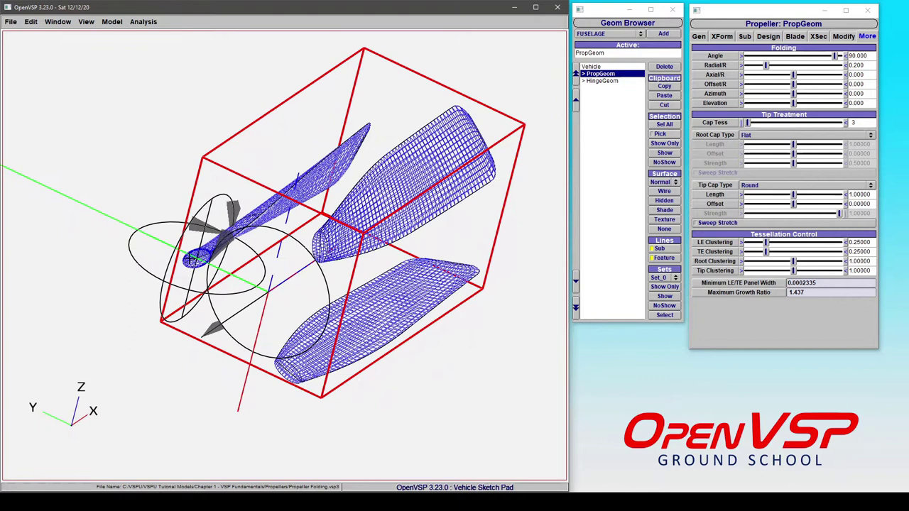
left_click(767, 66)
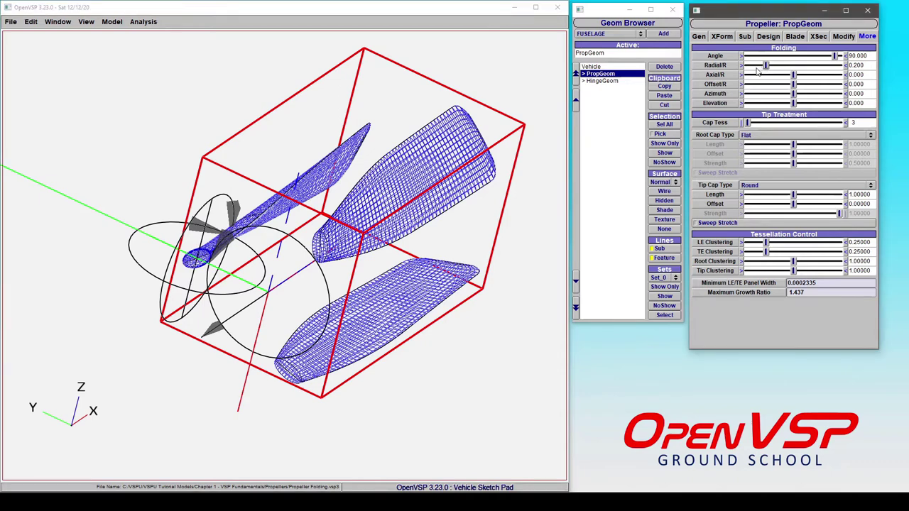
Move the hinge inward to Radial/R 0.072 and inspect the fold near the hub
left_click_drag(755, 68, 755, 71)
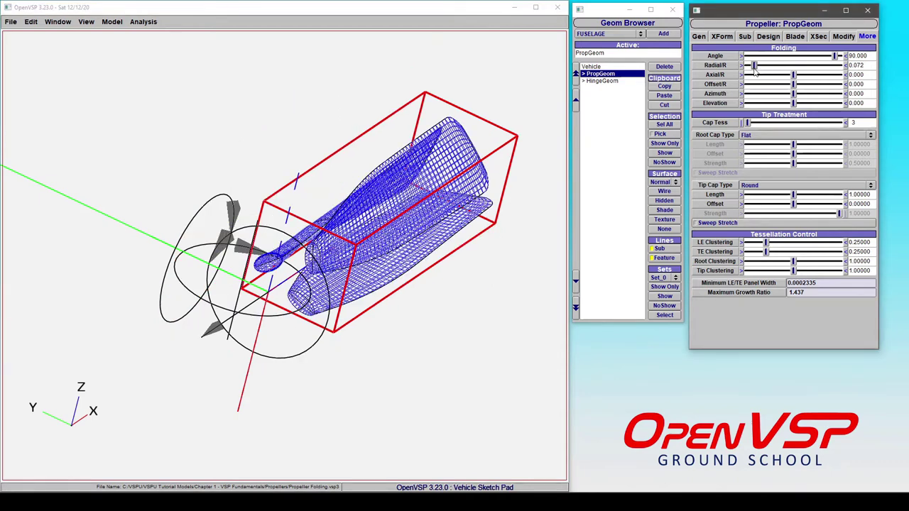
left_click_drag(298, 270, 226, 291)
scroll(270, 284, "up", 5)
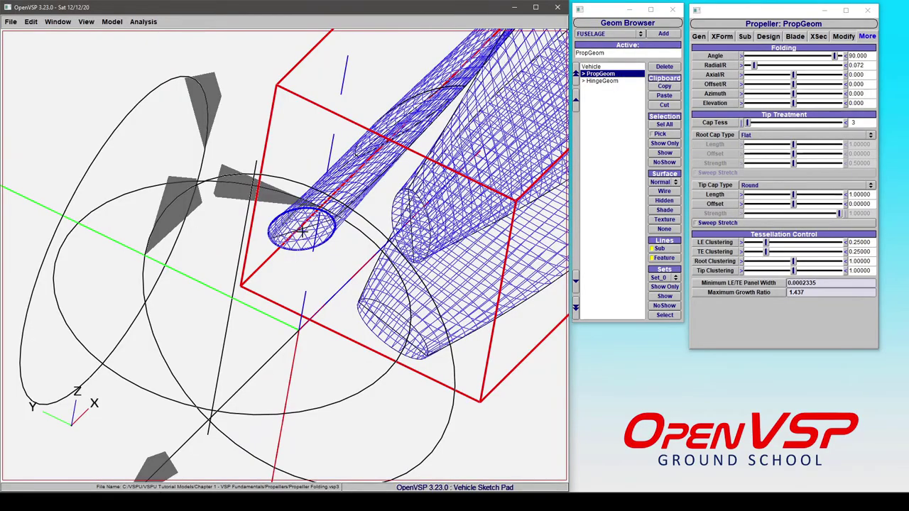
left_click_drag(332, 229, 353, 263)
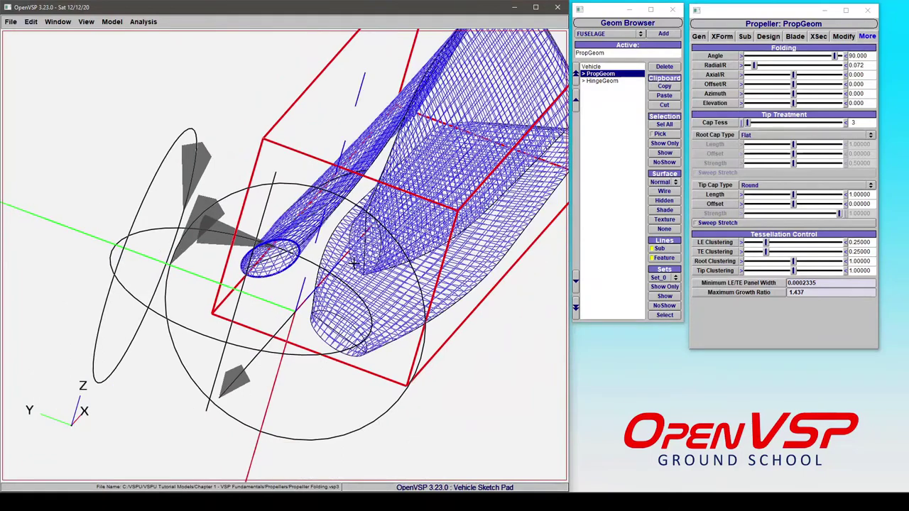
scroll(353, 263, "down", 3)
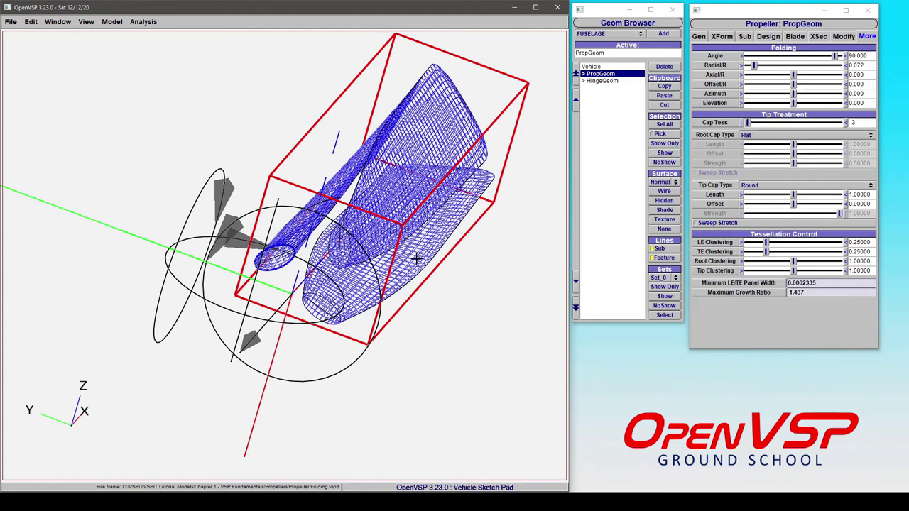
Change the folding Angle from 90 back to 0 to unfold the blades
double_click(868, 56)
type("0")
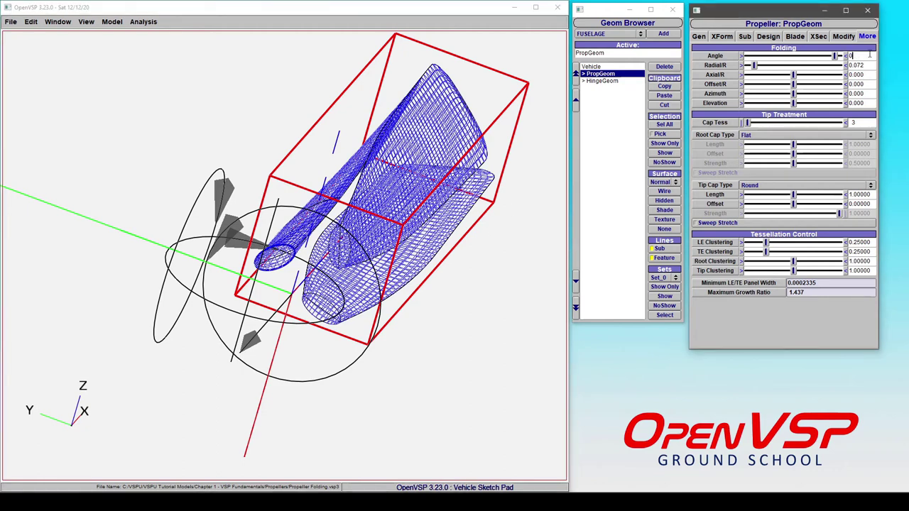
key("Return")
double_click(865, 65)
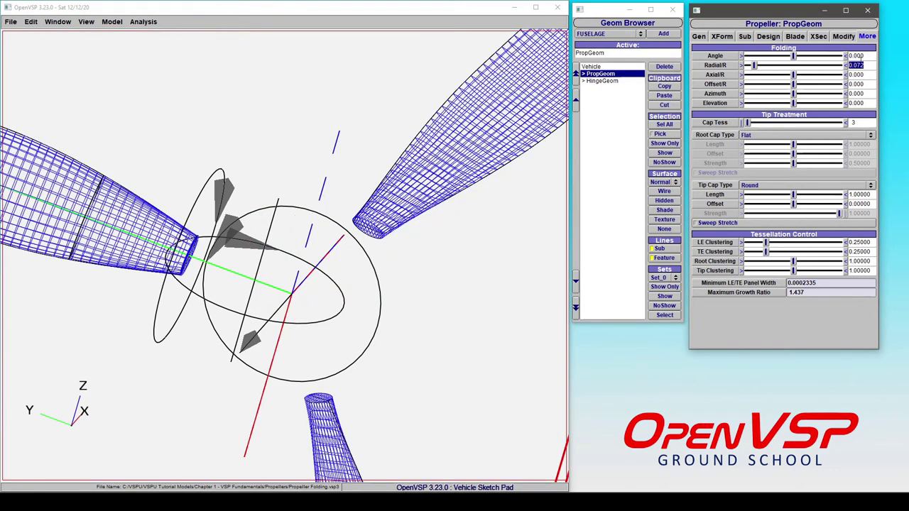